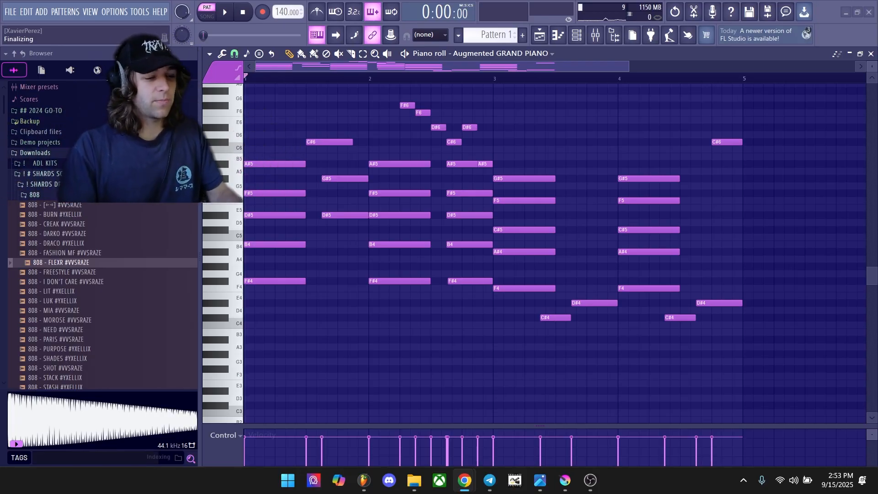
In FL Studio's piano roll, stack adjacent semitone notes from A#7 up to D#8 at the start of bar 1
{"action": "key", "text": "alt+Tab"}
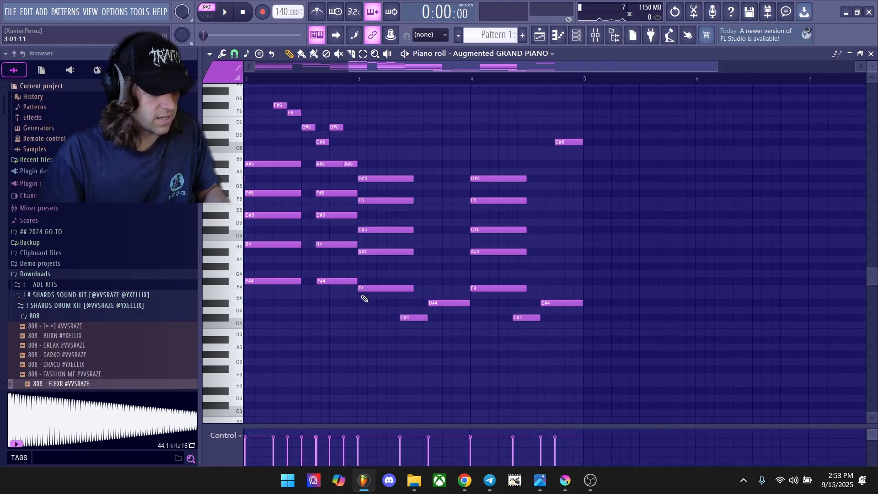
{"action": "scroll", "coordinate": [251, 288], "scroll_direction": "up", "scroll_amount": 3}
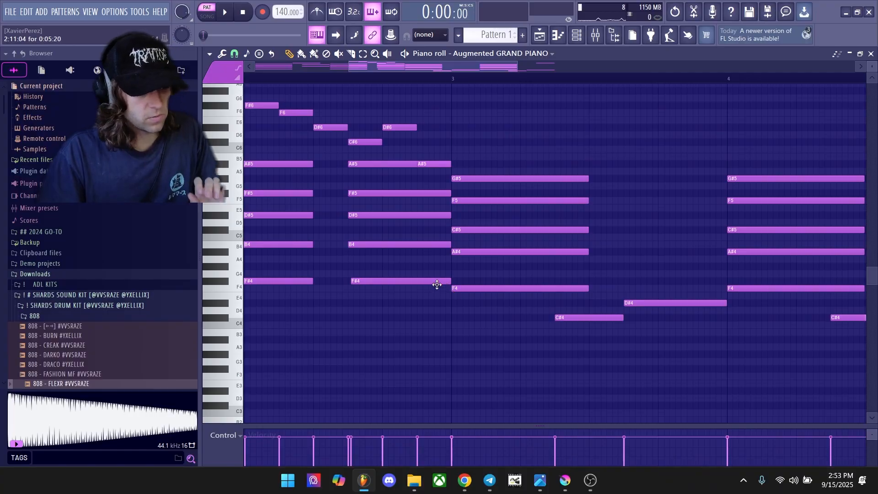
{"action": "scroll", "coordinate": [439, 282], "scroll_direction": "left", "scroll_amount": 5}
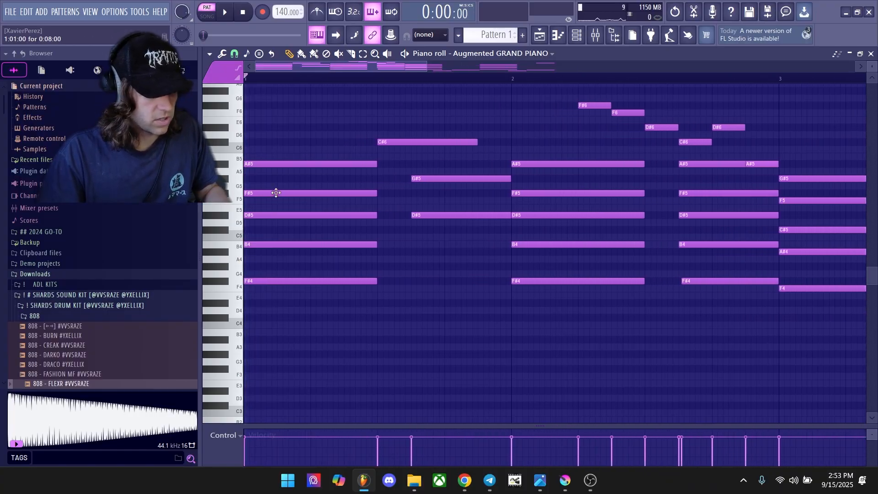
{"action": "scroll", "coordinate": [274, 190], "scroll_direction": "up", "scroll_amount": 3}
{"action": "scroll", "coordinate": [277, 205], "scroll_direction": "up", "scroll_amount": 3}
{"action": "left_click", "coordinate": [255, 163]}
{"action": "scroll", "coordinate": [255, 203], "scroll_direction": "up", "scroll_amount": 3}
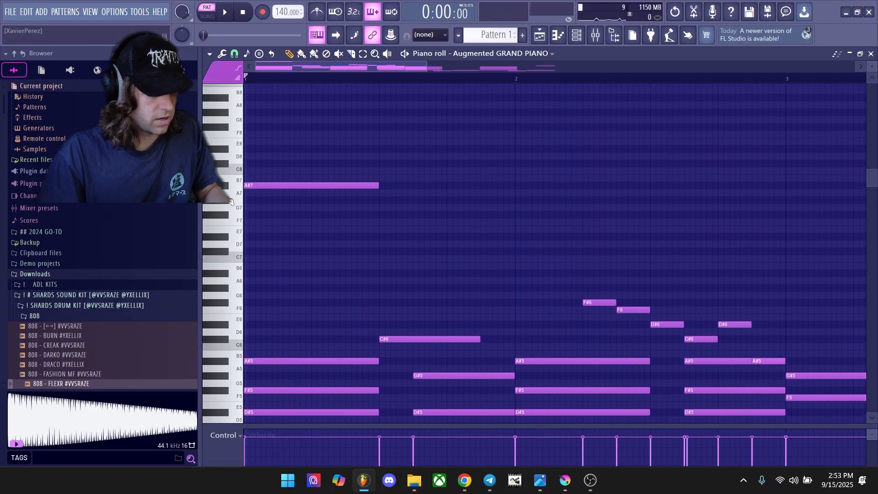
{"action": "left_click", "coordinate": [219, 202]}
{"action": "left_click", "coordinate": [234, 193]}
{"action": "left_click", "coordinate": [225, 186]}
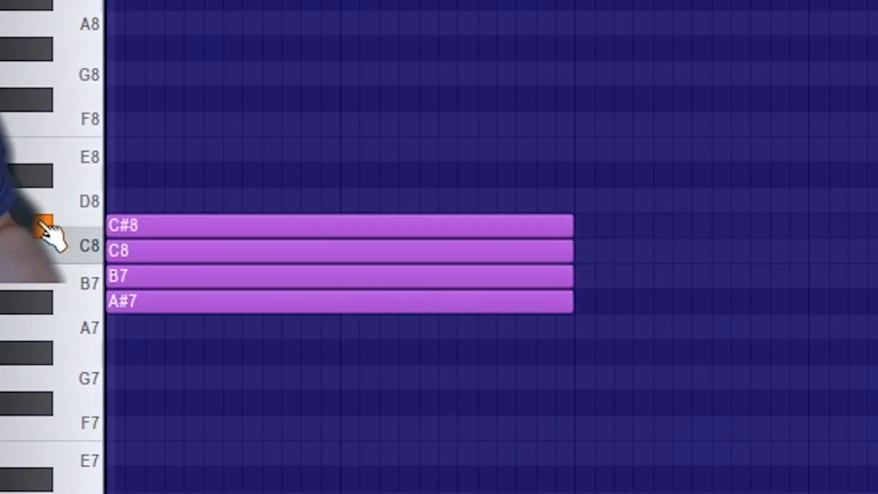
{"action": "left_click", "coordinate": [227, 181]}
{"action": "left_click", "coordinate": [41, 175]}
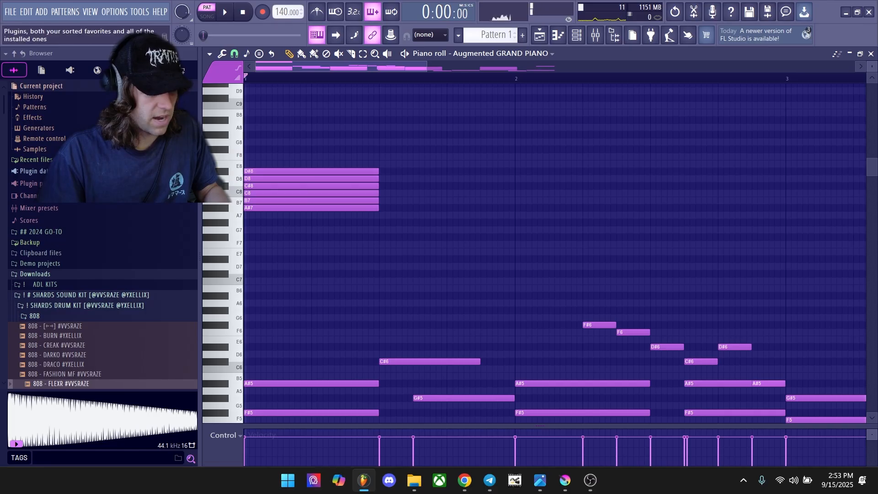
Delete the stacked notes between A#7 and D#8, keeping only the outer two
{"action": "right_click", "coordinate": [254, 178]}
{"action": "right_click", "coordinate": [254, 187]}
{"action": "right_click", "coordinate": [254, 193]}
{"action": "right_click", "coordinate": [255, 200]}
{"action": "left_click", "coordinate": [252, 186]}
{"action": "left_click_drag", "start_coordinate": [239, 191], "coordinate": [237, 197]}
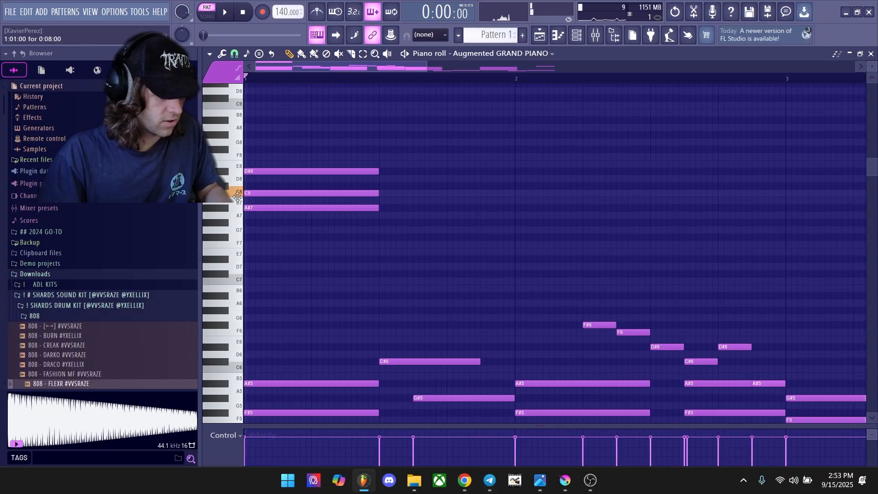
Stack semitone notes above D#8 up to A#8 at the start of bar 1, keeping only A#8 of them
{"action": "scroll", "coordinate": [248, 245], "scroll_direction": "up", "scroll_amount": 5}
{"action": "scroll", "coordinate": [250, 300], "scroll_direction": "up", "scroll_amount": 3}
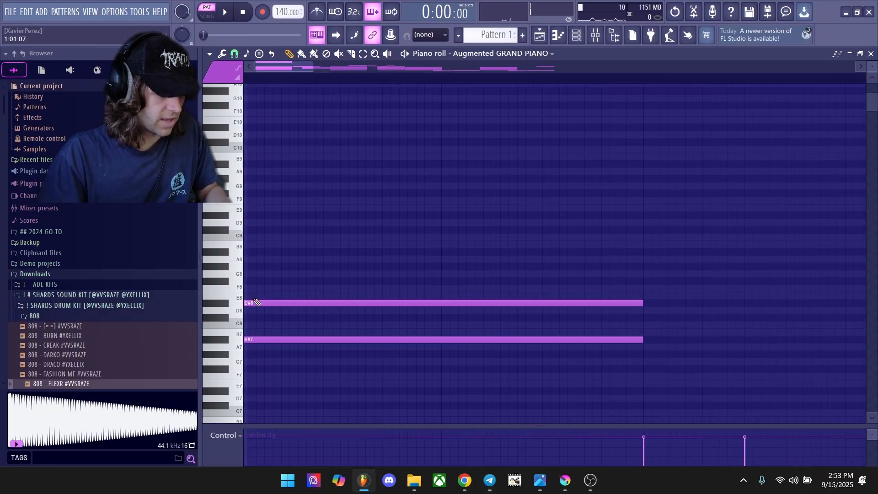
{"action": "left_click", "coordinate": [247, 296]}
{"action": "left_click", "coordinate": [259, 288]}
{"action": "left_click", "coordinate": [257, 281]}
{"action": "left_click", "coordinate": [252, 274]}
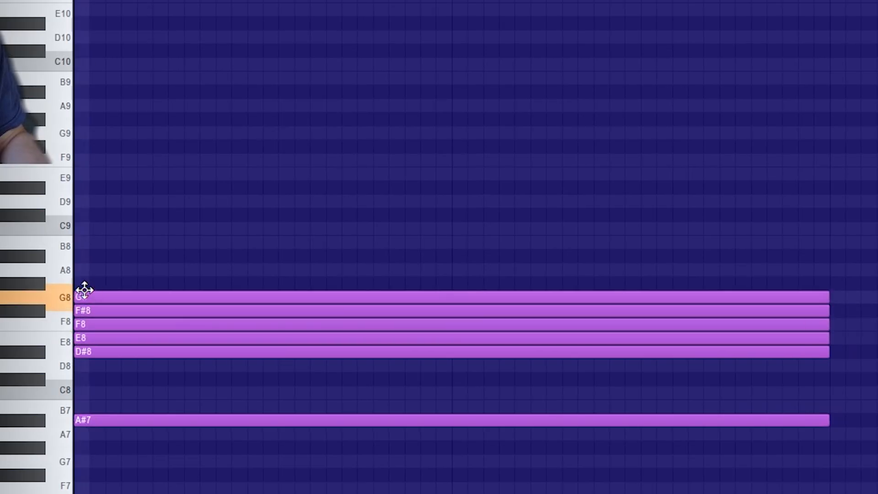
{"action": "left_click", "coordinate": [250, 266]}
{"action": "left_click", "coordinate": [110, 267]}
{"action": "left_click", "coordinate": [104, 258]}
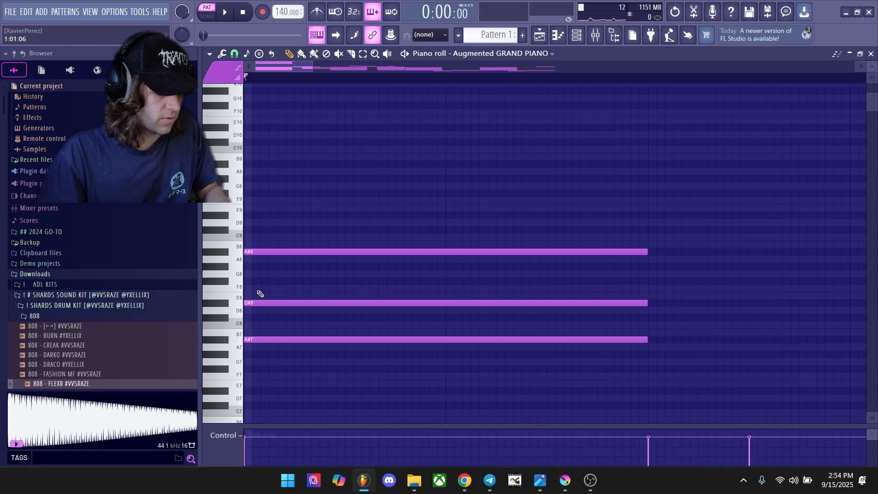
Add a G8 note to the chord at the start of bar 1 and transpose the whole chord down three octaves
{"action": "left_click_drag", "start_coordinate": [260, 274], "coordinate": [226, 273]}
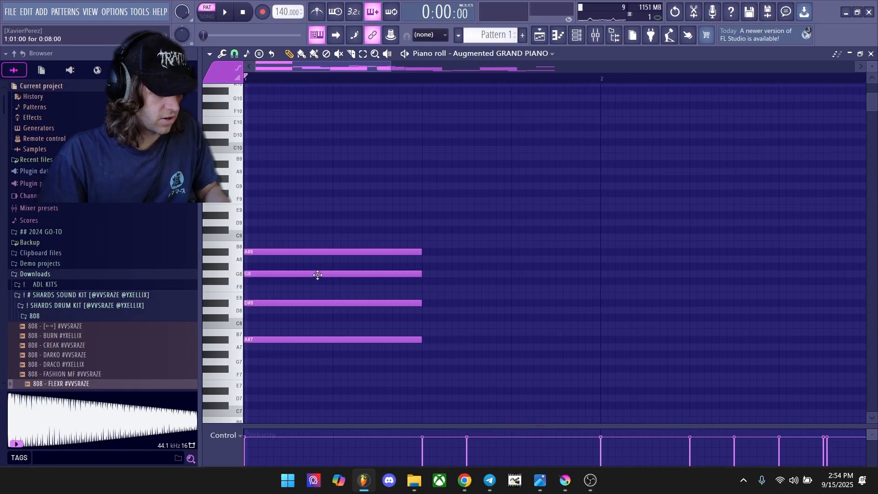
{"action": "key", "text": "ctrl+Down"}
{"action": "key", "text": "space"}
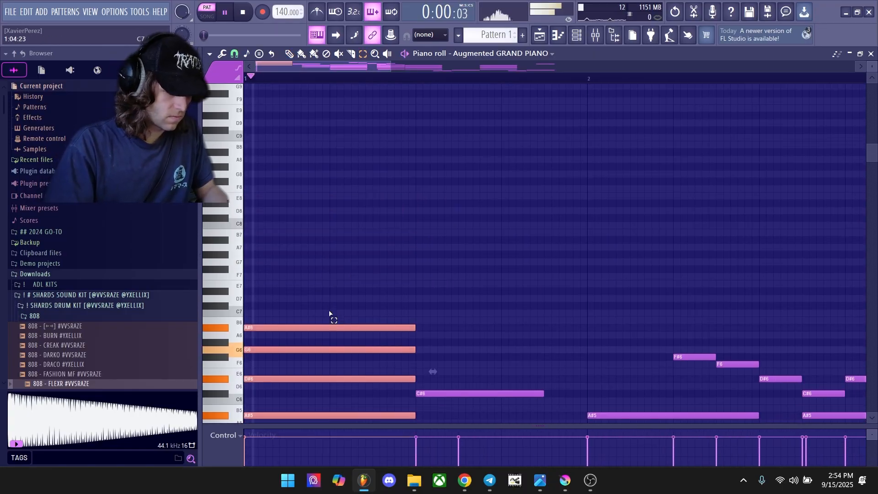
{"action": "key", "text": "ctrl+Down"}
{"action": "scroll", "coordinate": [329, 313], "scroll_direction": "down", "scroll_amount": 5}
{"action": "key", "text": "space"}
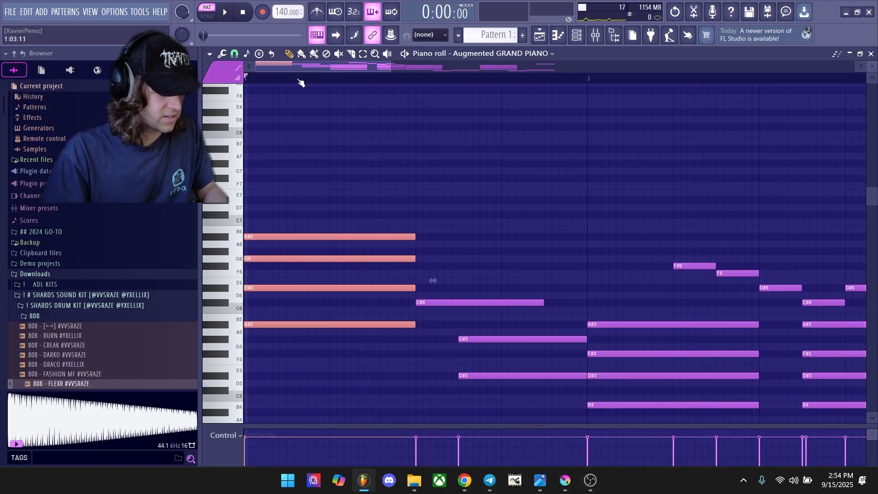
{"action": "key", "text": "ctrl+Down"}
{"action": "key", "text": "space"}
{"action": "key", "text": "space"}
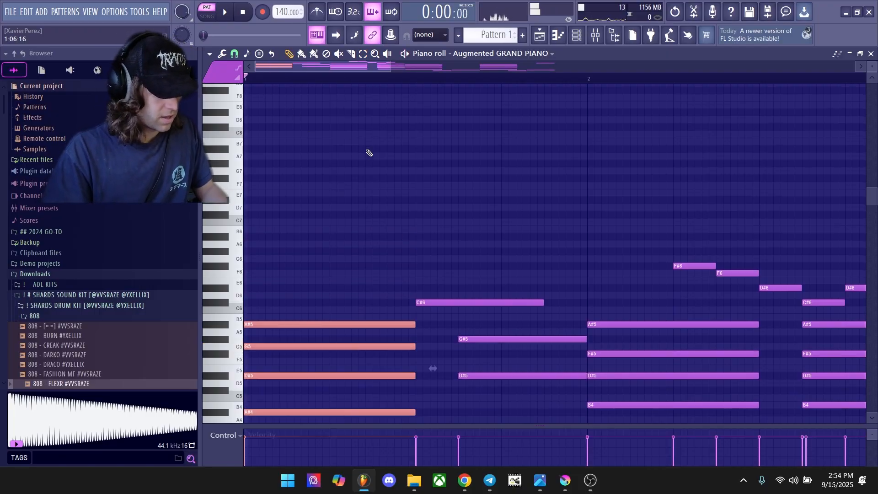
Replace the lowest note of the bar 1 chord, A#4, with a C5 of the same length
{"action": "scroll", "coordinate": [398, 206], "scroll_direction": "down", "scroll_amount": 3}
{"action": "scroll", "coordinate": [398, 206], "scroll_direction": "down", "scroll_amount": 1}
{"action": "left_click", "coordinate": [383, 196]}
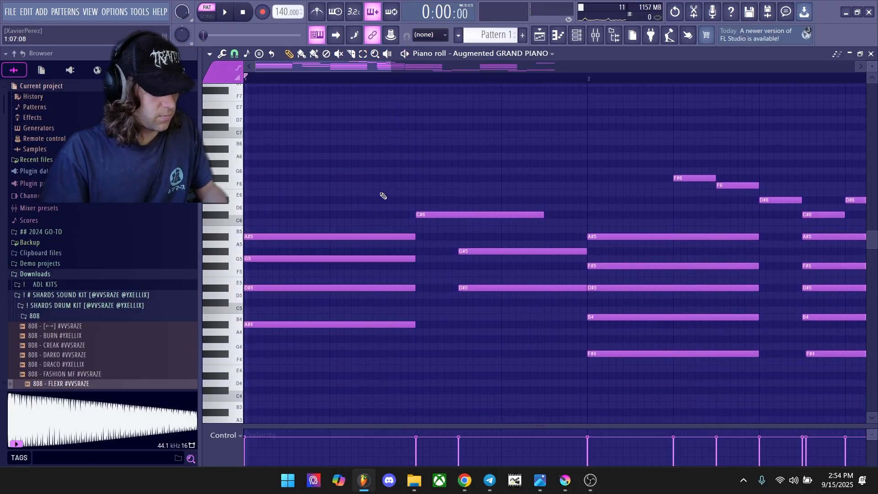
{"action": "left_click", "coordinate": [300, 310]}
{"action": "right_click", "coordinate": [304, 324]}
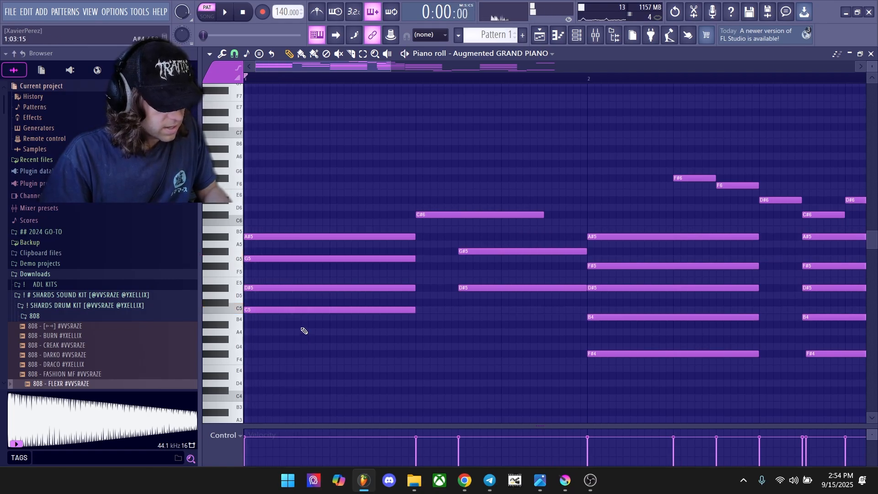
{"action": "left_click_drag", "start_coordinate": [274, 229], "coordinate": [309, 388]}
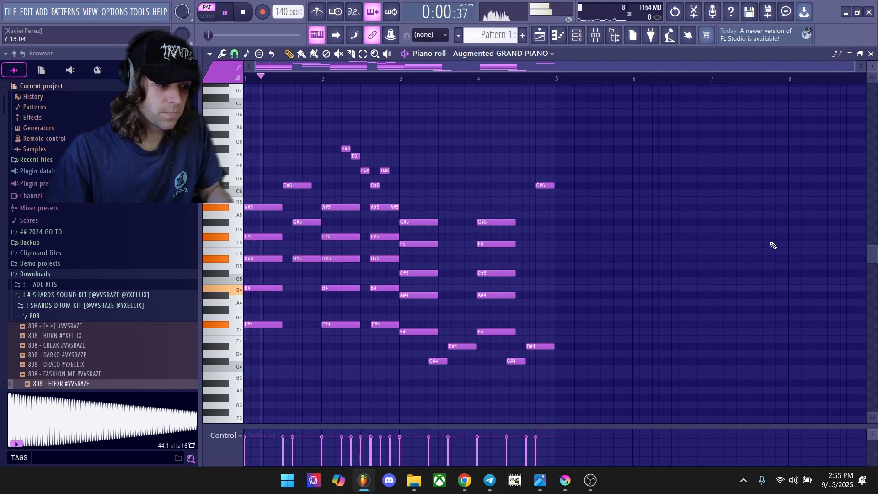
Add Pigments as a new instrument channel from the plugin list
{"action": "key", "text": "space"}
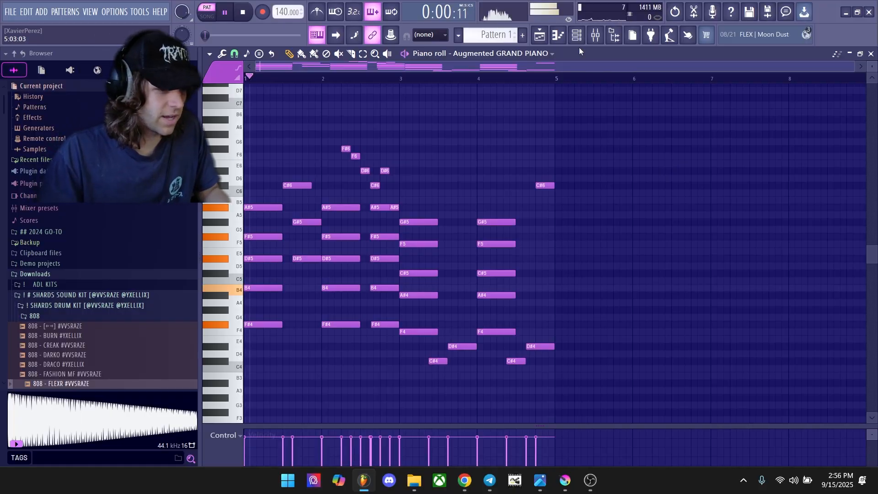
{"action": "left_click", "coordinate": [571, 46]}
{"action": "left_click", "coordinate": [569, 45]}
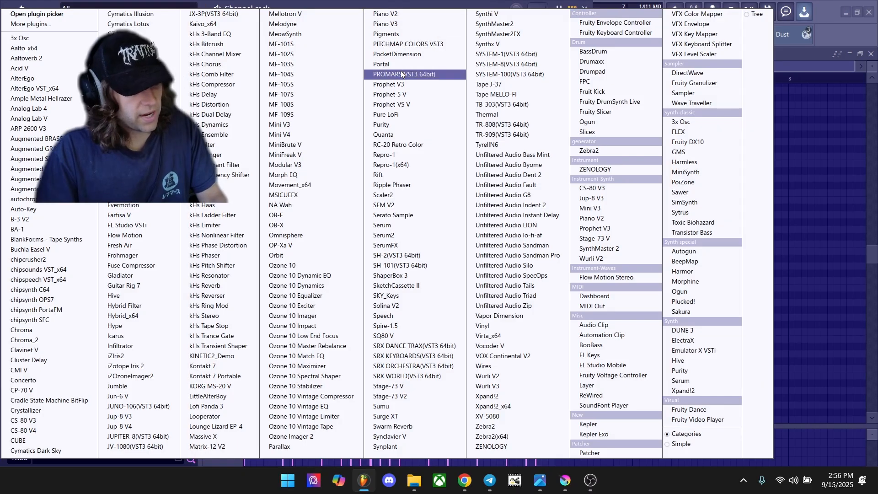
{"action": "key", "text": "p"}
{"action": "key", "text": "p"}
{"action": "key", "text": "p"}
{"action": "key", "text": "p"}
{"action": "key", "text": "p"}
{"action": "key", "text": "p"}
{"action": "key", "text": "p"}
{"action": "key", "text": "p"}
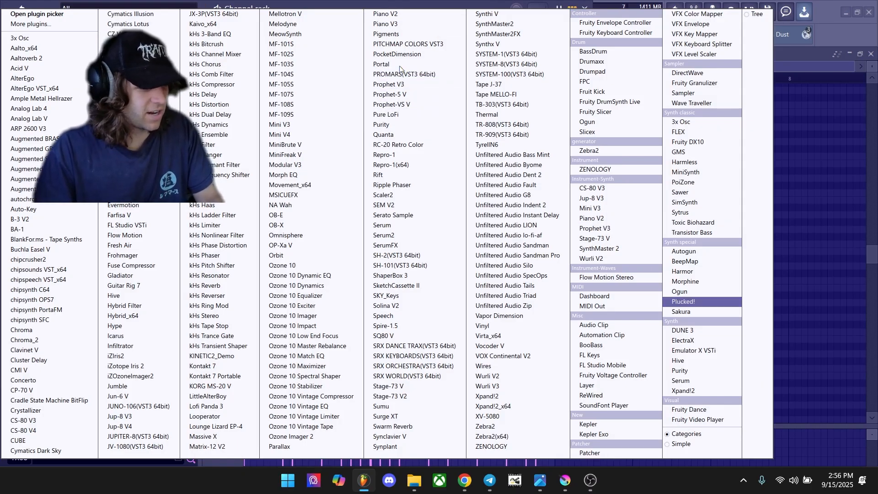
{"action": "left_click", "coordinate": [402, 31]}
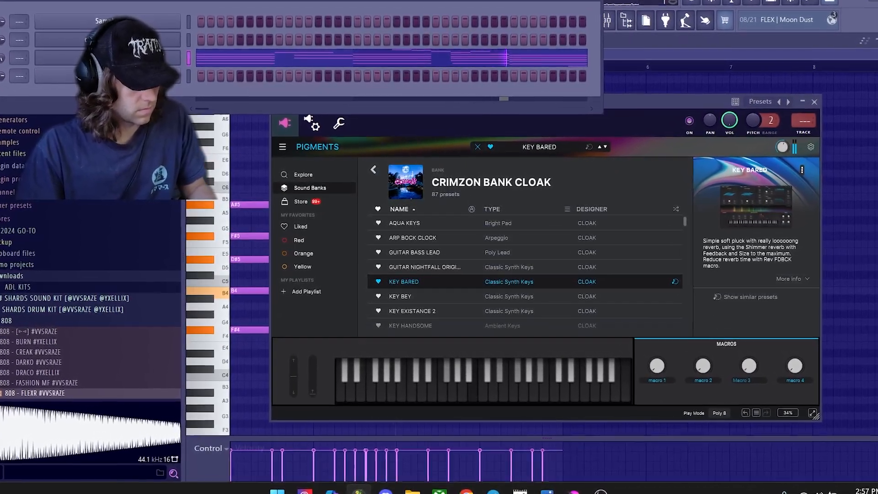
Clone the Pigments channel twice as further layers for the chord progression
{"action": "right_click", "coordinate": [178, 38]}
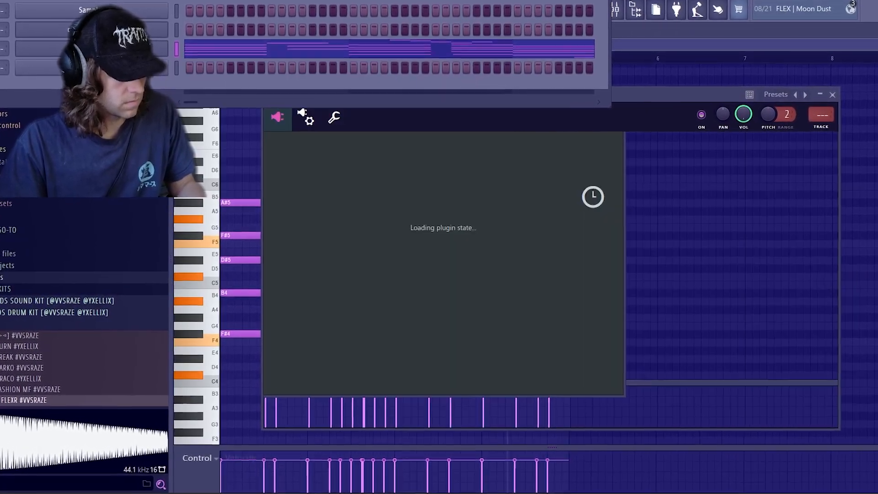
{"action": "left_click", "coordinate": [119, 76]}
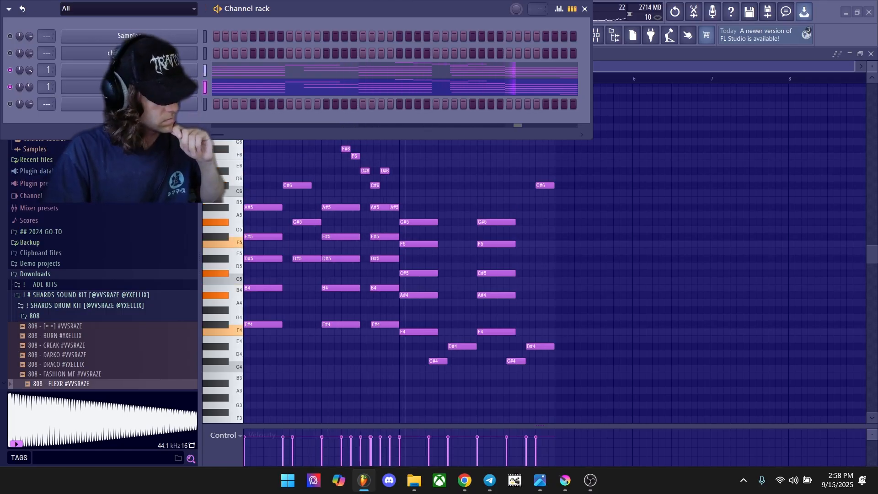
{"action": "right_click", "coordinate": [196, 87]}
{"action": "left_click", "coordinate": [197, 86]}
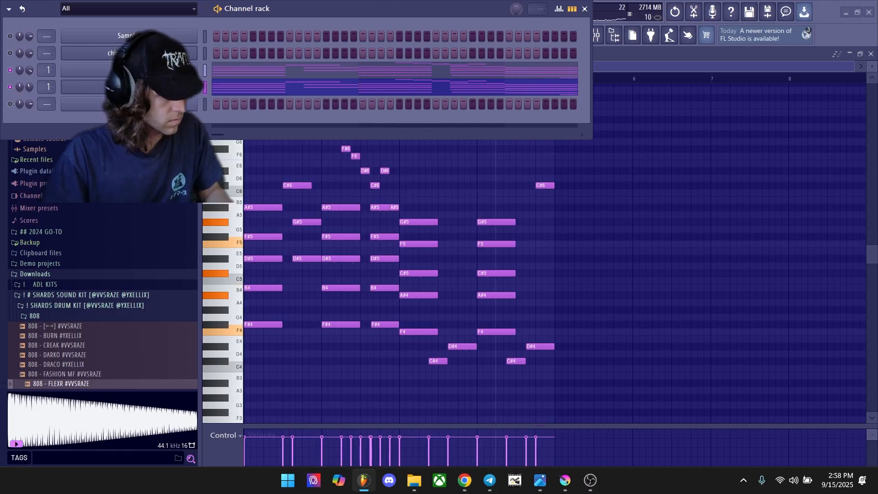
{"action": "right_click", "coordinate": [197, 86]}
{"action": "left_click", "coordinate": [230, 200]}
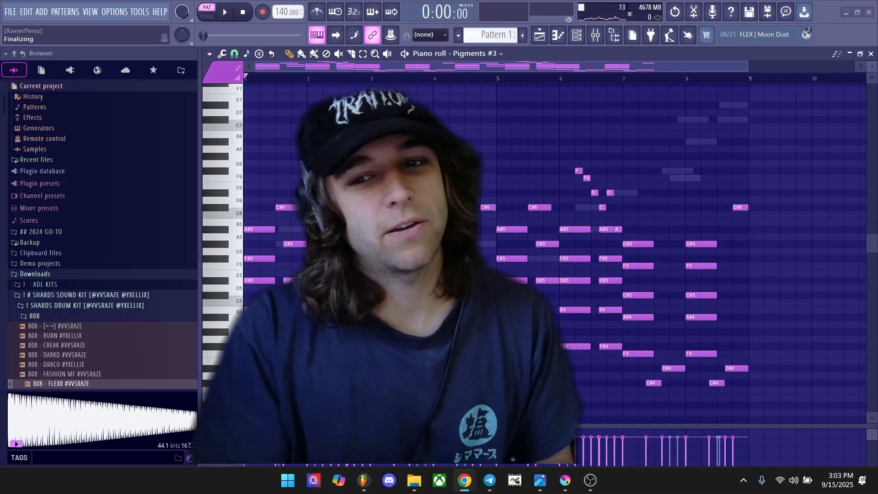
Add another Pigments channel below chipspeech VST_x64 and switch the instrument to its Play view
{"action": "key", "text": "space"}
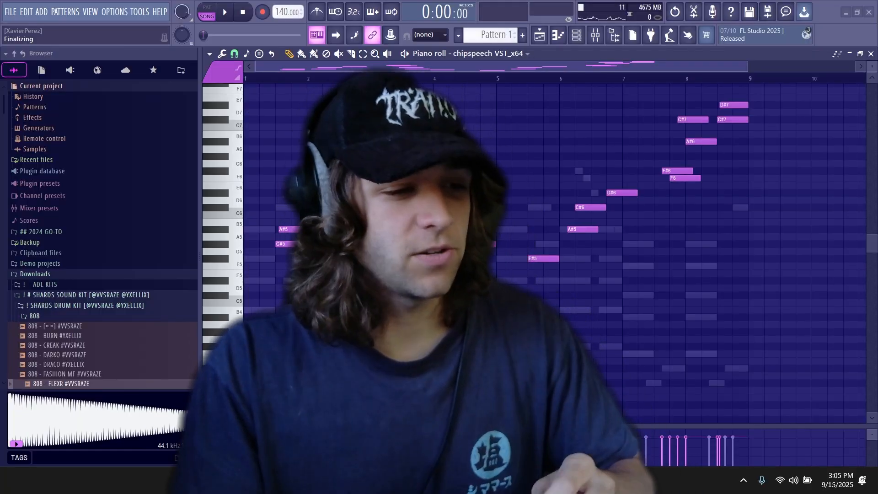
{"action": "key", "text": "F6"}
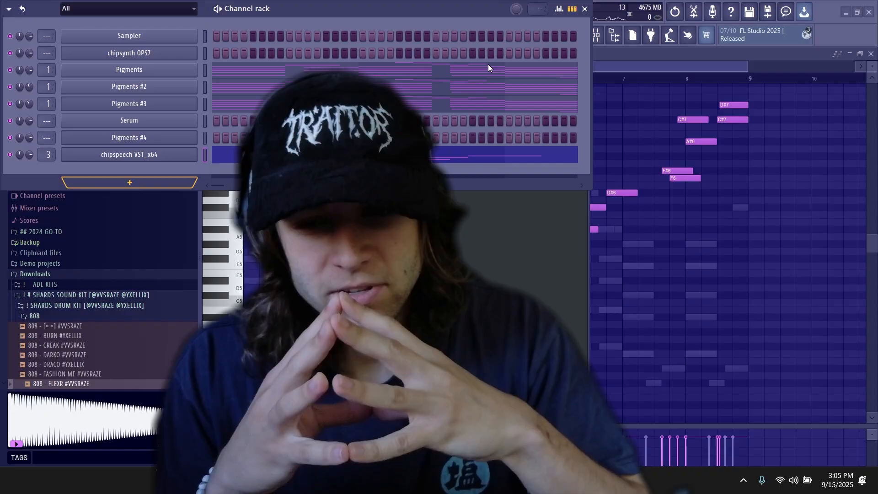
{"action": "key", "text": "alt+c"}
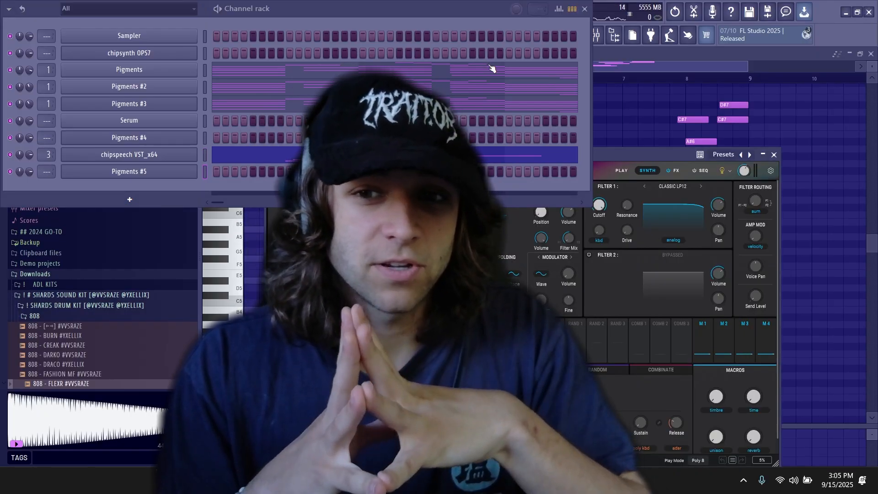
{"action": "left_click", "coordinate": [624, 170]}
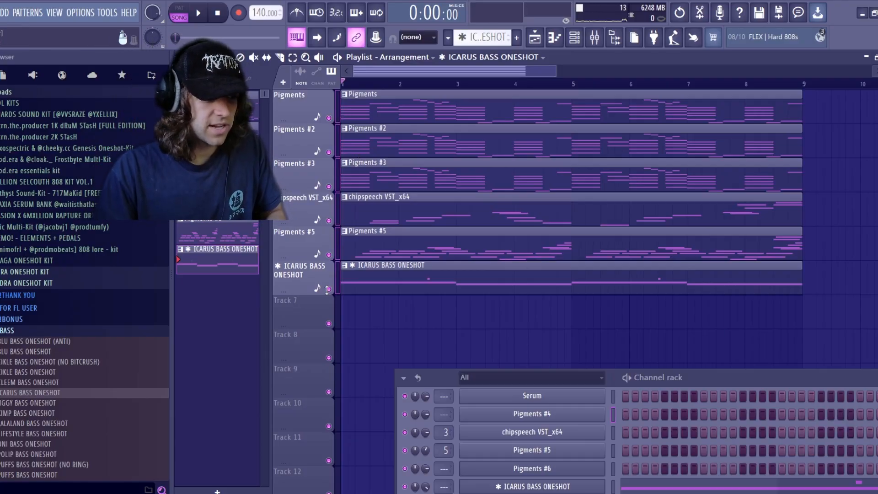
Consolidate the ICARUS BASS ONESHOT playlist track into an audio clip
{"action": "right_click", "coordinate": [306, 287]}
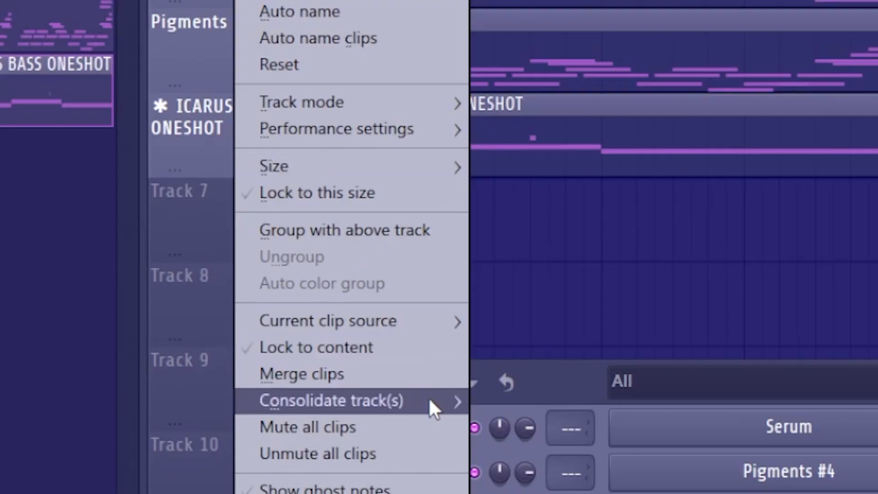
{"action": "mouse_move", "coordinate": [429, 397]}
{"action": "left_click", "coordinate": [494, 400]}
{"action": "left_click", "coordinate": [533, 420]}
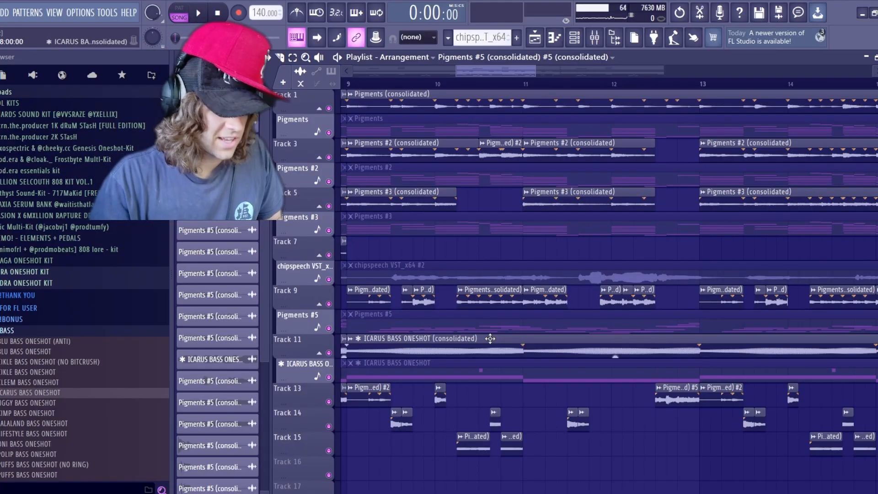
Inspect the Pigments #5 (consolidated) clip at bar 9 on Track 9 and place the playback position just before bar 9
{"action": "scroll", "coordinate": [498, 334], "scroll_direction": "down", "scroll_amount": 2}
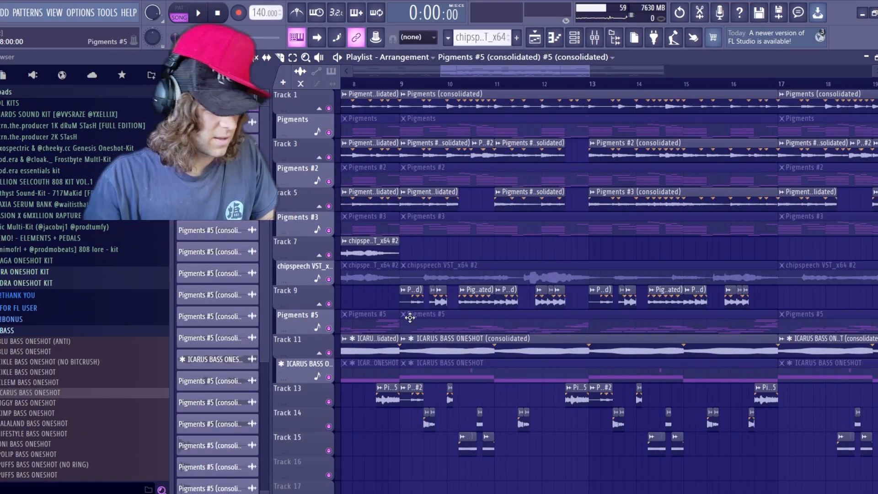
{"action": "double_click", "coordinate": [414, 303]}
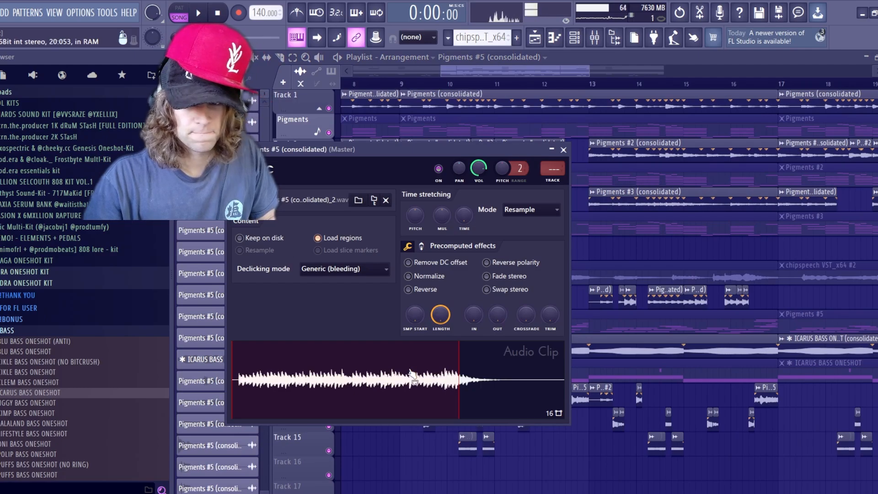
{"action": "key", "text": "space"}
{"action": "key", "text": "Escape"}
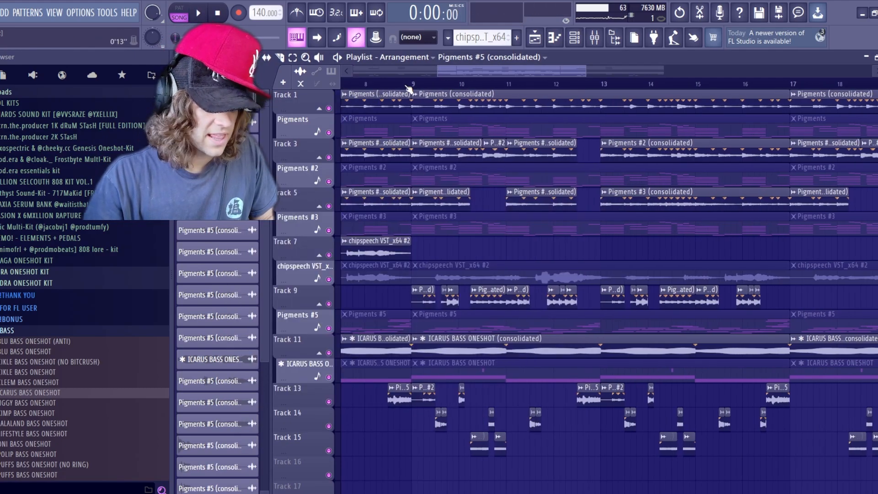
{"action": "left_click", "coordinate": [409, 84]}
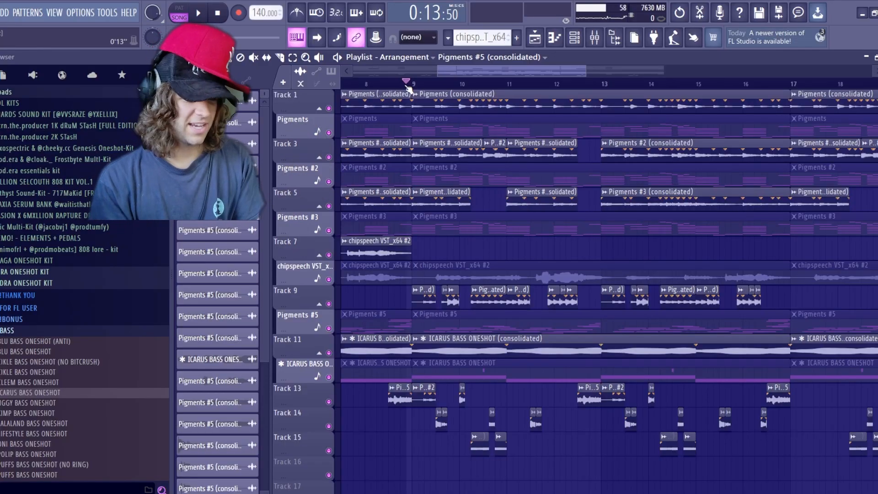
Audition the Pigments chops on Track 15 in solo and play them with the full arrangement from just after bar 10
{"action": "scroll", "coordinate": [467, 309], "scroll_direction": "up", "scroll_amount": 4}
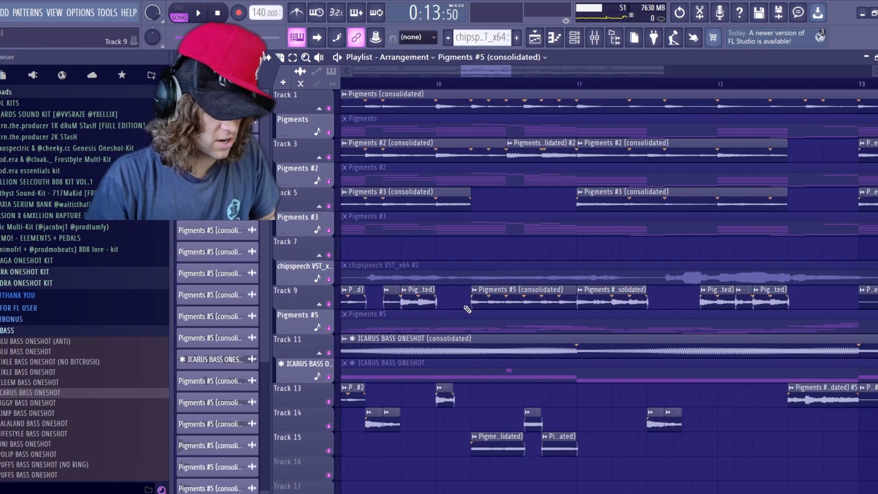
{"action": "scroll", "coordinate": [421, 302], "scroll_direction": "down", "scroll_amount": 2}
{"action": "right_click", "coordinate": [328, 401]}
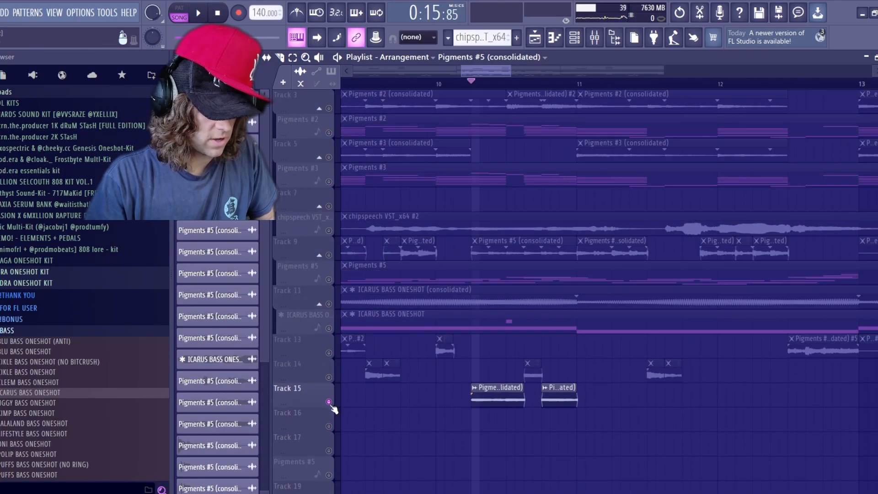
{"action": "right_click", "coordinate": [328, 401]}
{"action": "key", "text": "space"}
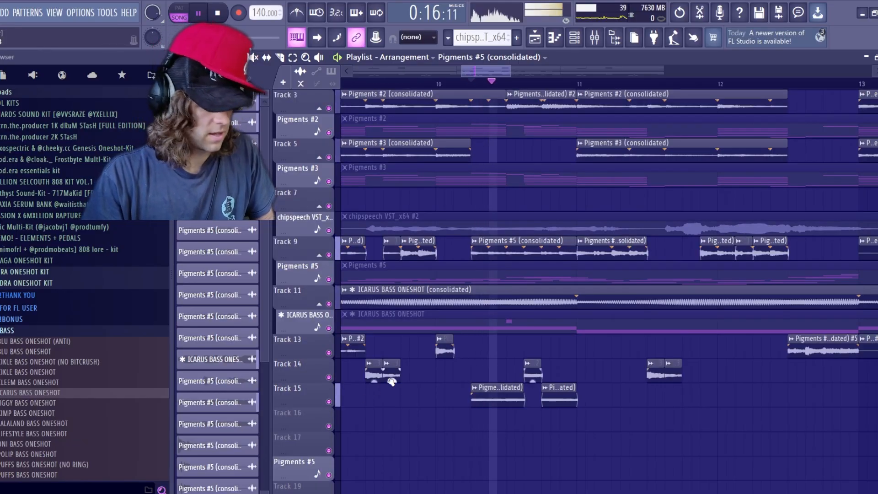
{"action": "scroll", "coordinate": [452, 332], "scroll_direction": "down", "scroll_amount": 3}
{"action": "scroll", "coordinate": [453, 332], "scroll_direction": "up", "scroll_amount": 2}
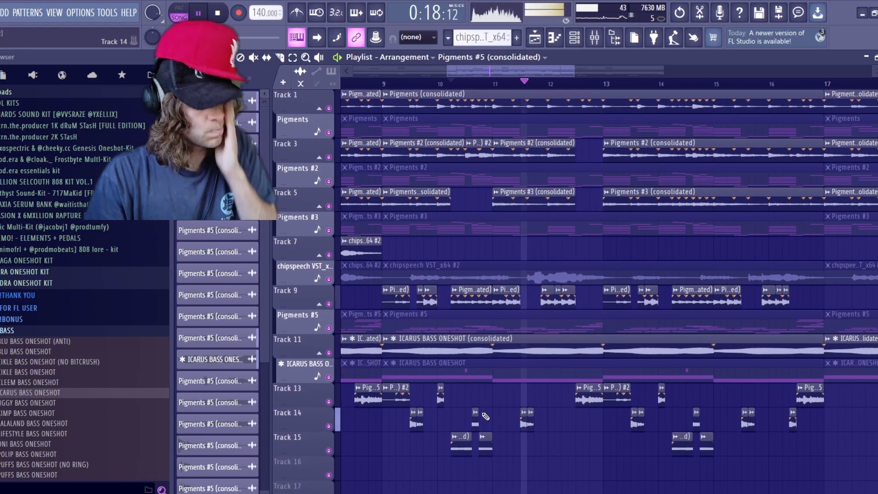
{"action": "key", "text": "space"}
Inspect the consolidated Pigments #5 clip on Track 15 after bar 10 and return the playback position to bar 9
{"action": "scroll", "coordinate": [539, 323], "scroll_direction": "up", "scroll_amount": 3}
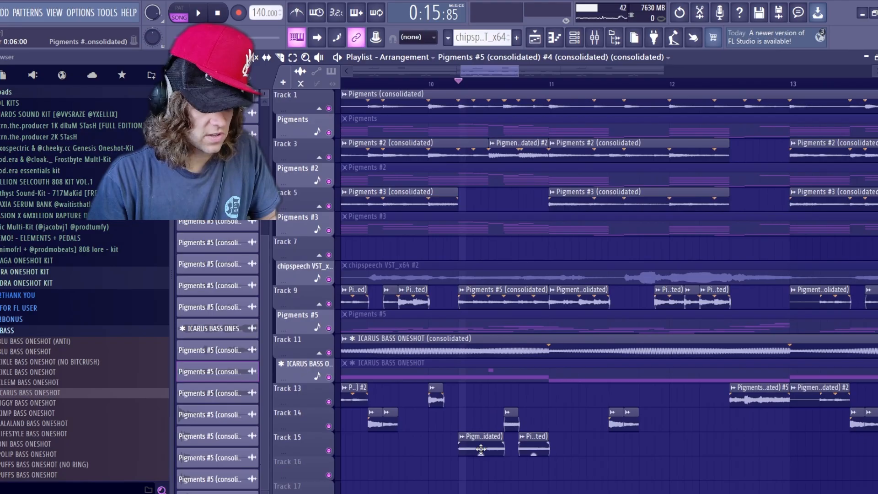
{"action": "double_click", "coordinate": [539, 323]}
{"action": "key", "text": "Escape"}
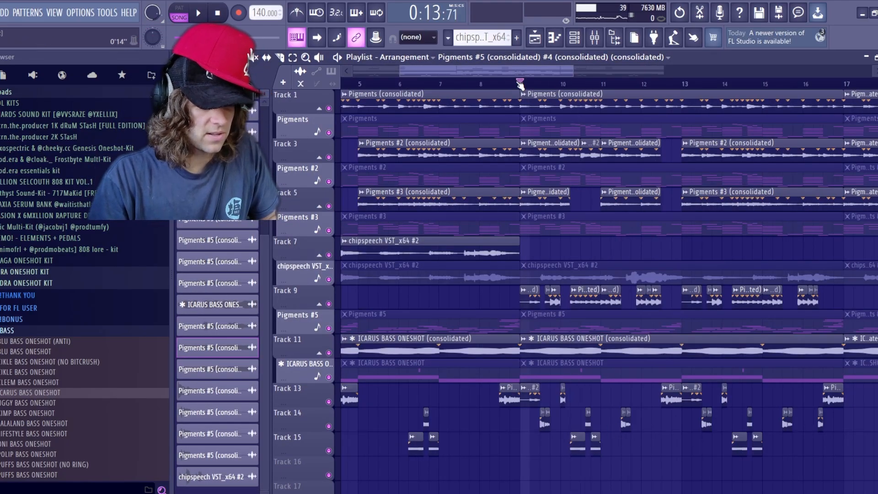
{"action": "scroll", "coordinate": [787, 190], "scroll_direction": "down", "scroll_amount": 4}
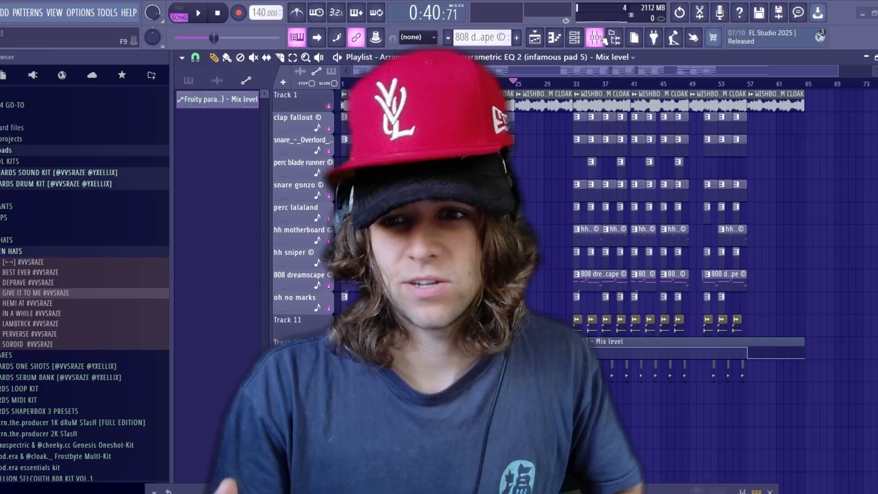
Open Fruity parametric EQ 2 on the infamous pad 5 mixer track and adjust its band 1 high pass to just above 100 Hz
{"action": "left_click", "coordinate": [603, 39]}
{"action": "left_click", "coordinate": [810, 91]}
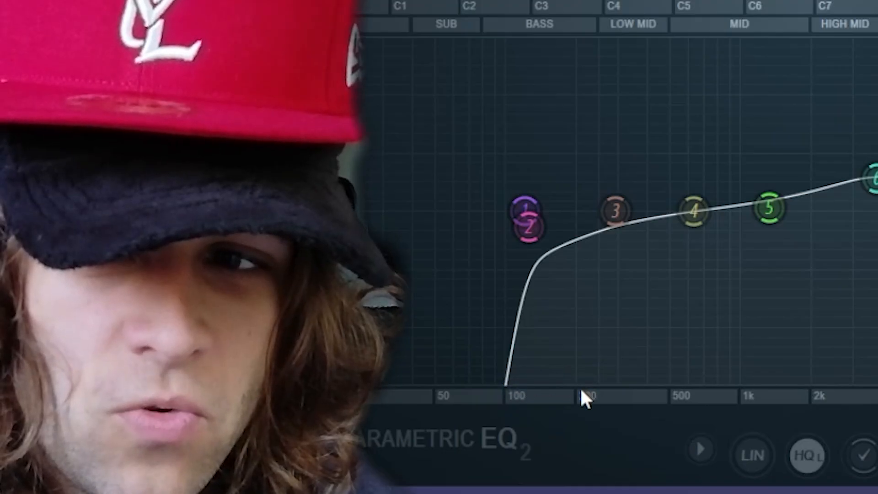
{"action": "mouse_move", "coordinate": [526, 210]}
{"action": "left_mouse_down"}
{"action": "mouse_move", "coordinate": [591, 211]}
{"action": "mouse_move", "coordinate": [521, 212]}
{"action": "left_mouse_up"}
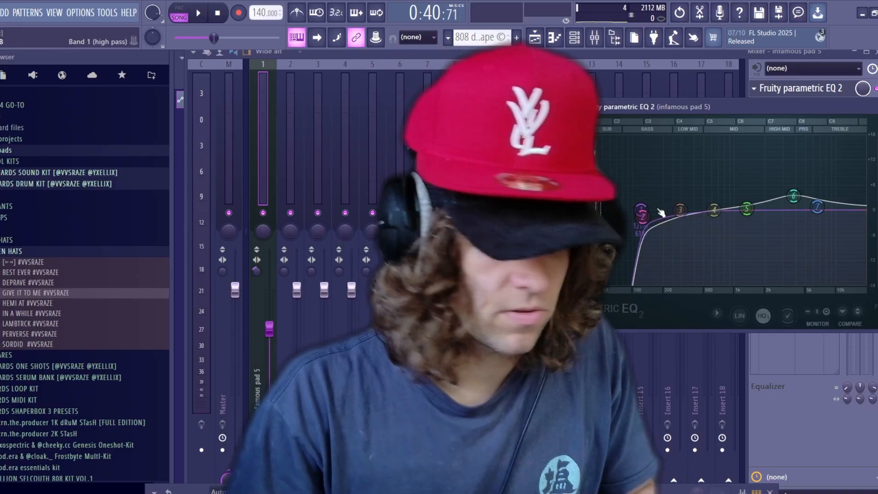